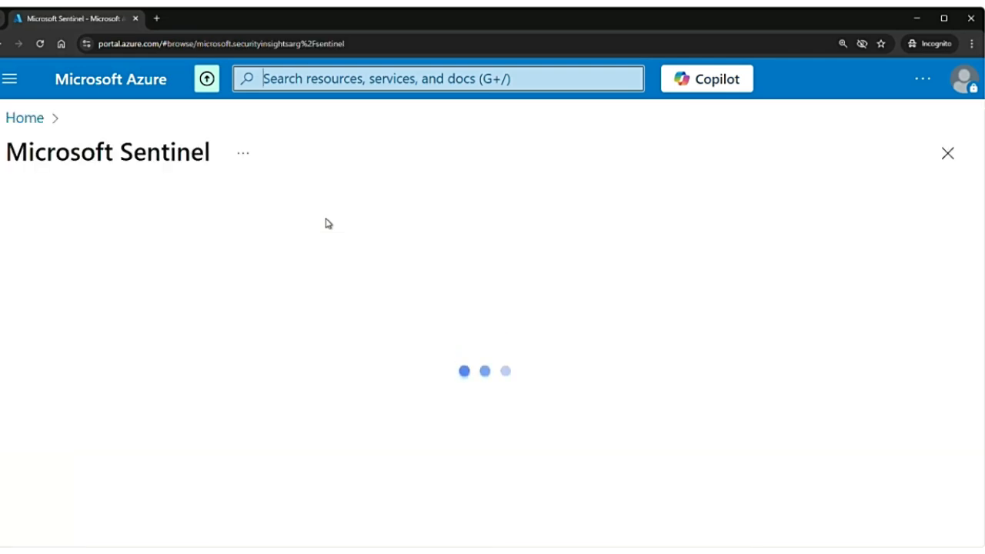
Open the content hub of the Microsoft Sentinel workspace sentinelworkspace
{"action": "left_click", "coordinate": [109, 384]}
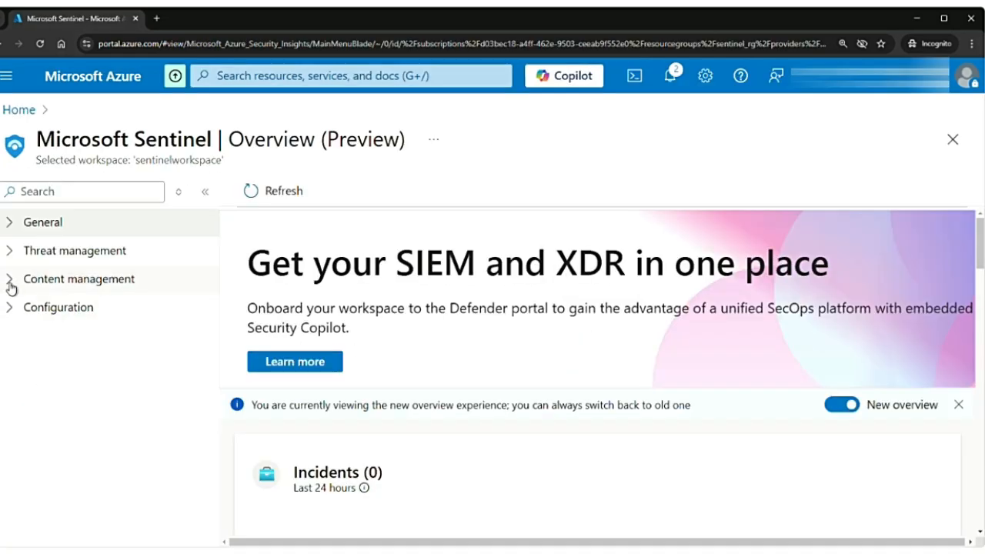
{"action": "left_click", "coordinate": [10, 283]}
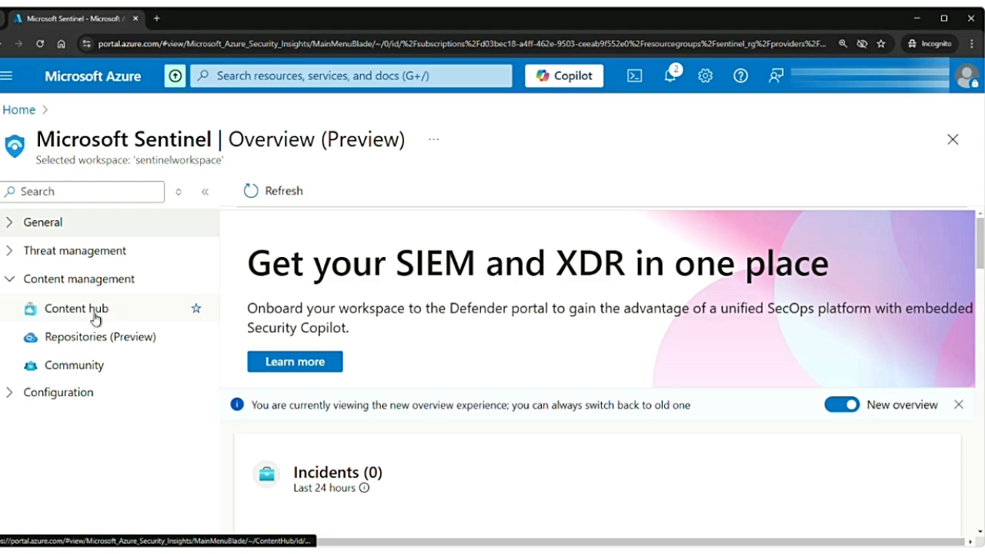
{"action": "left_click", "coordinate": [94, 317]}
Search the content hub for "cloud apps" and reduce the page zoom by two levels
{"action": "left_click", "coordinate": [323, 343]}
{"action": "type", "text": "c"}
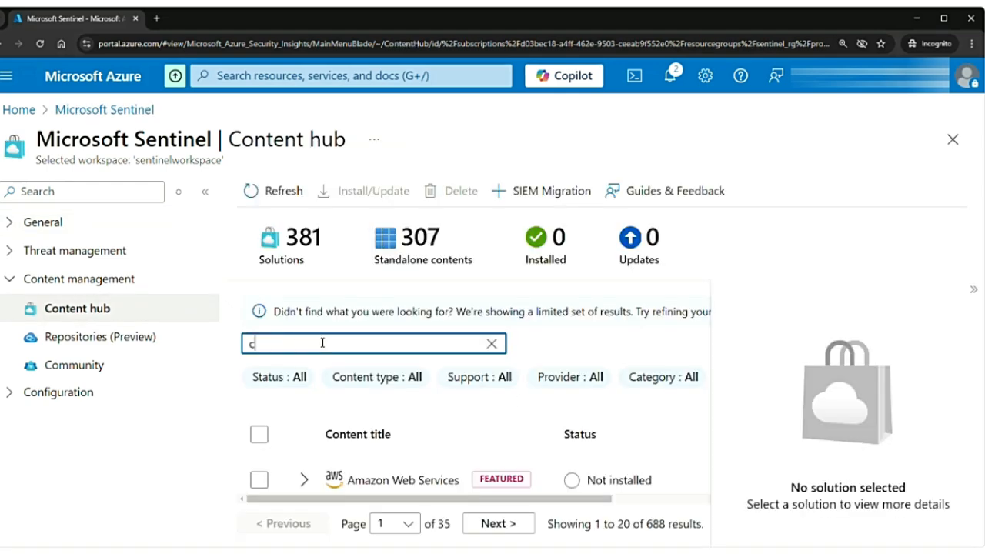
{"action": "type", "text": "loud apps"}
{"action": "key", "text": "ctrl+minus"}
{"action": "key", "text": "ctrl+minus"}
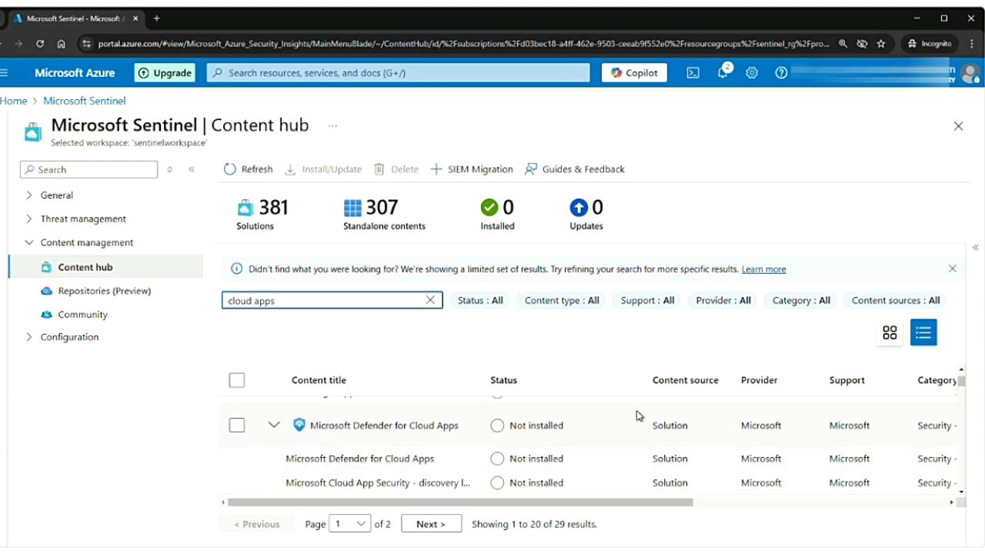
{"action": "left_click", "coordinate": [895, 301]}
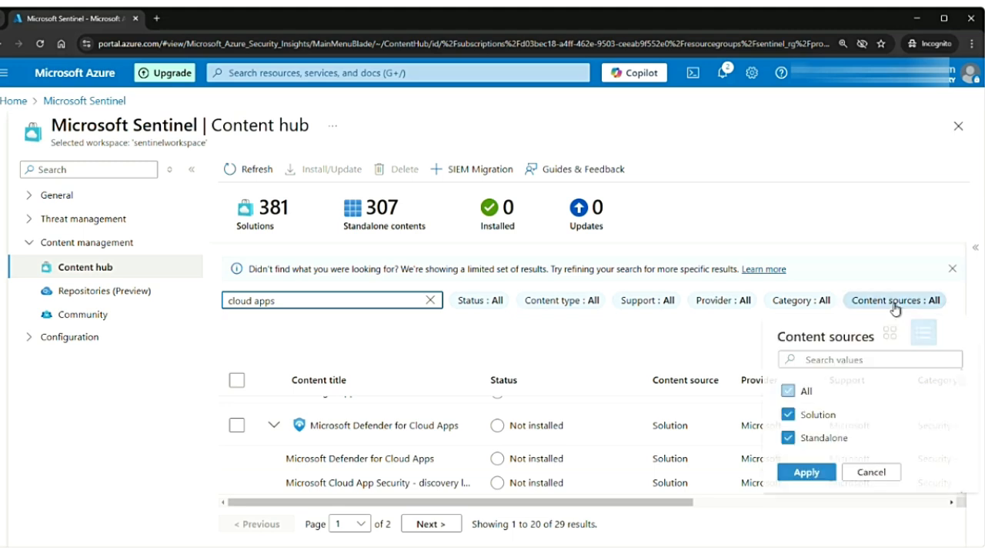
{"action": "left_click", "coordinate": [807, 445]}
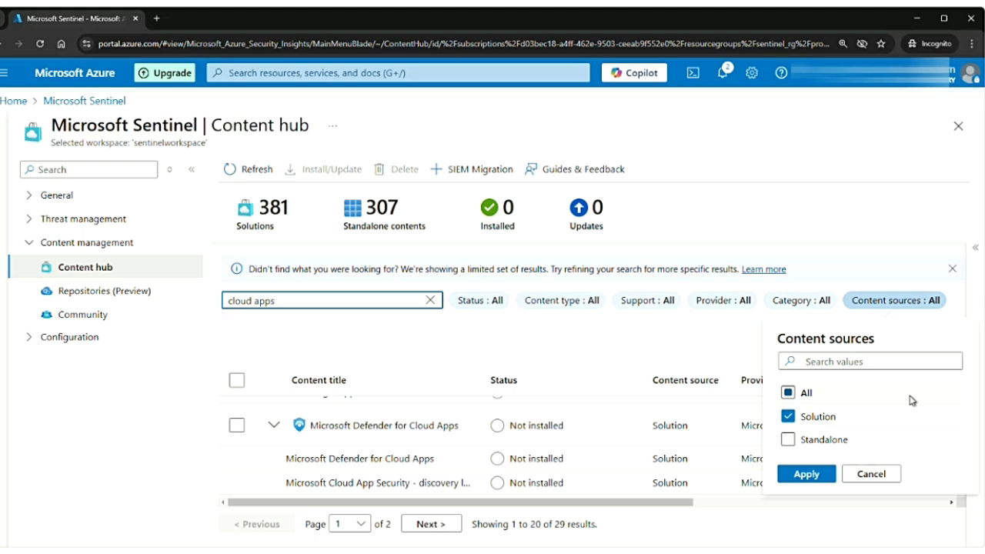
{"action": "left_click", "coordinate": [788, 439]}
{"action": "left_click", "coordinate": [792, 420]}
{"action": "left_click", "coordinate": [787, 439]}
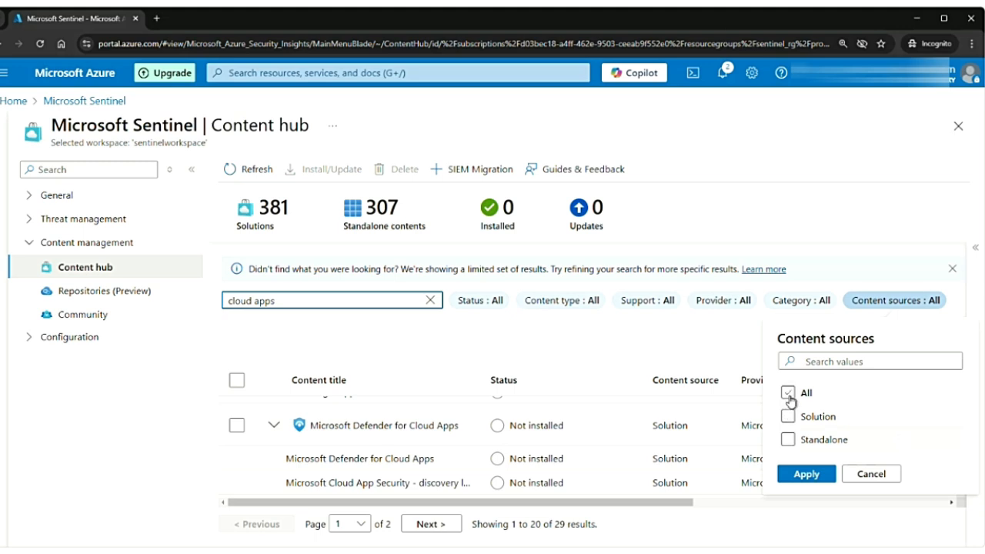
{"action": "left_click", "coordinate": [789, 394]}
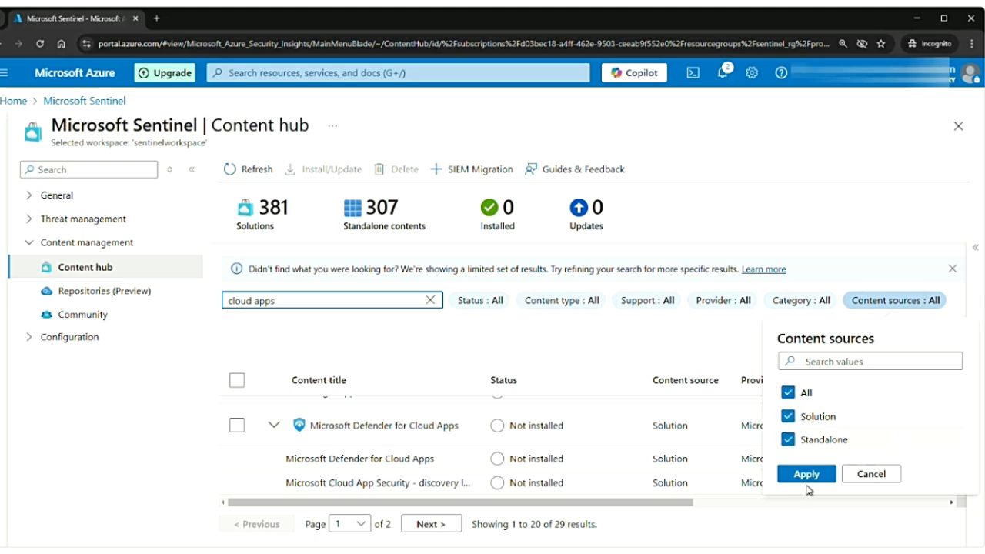
{"action": "left_click", "coordinate": [874, 475]}
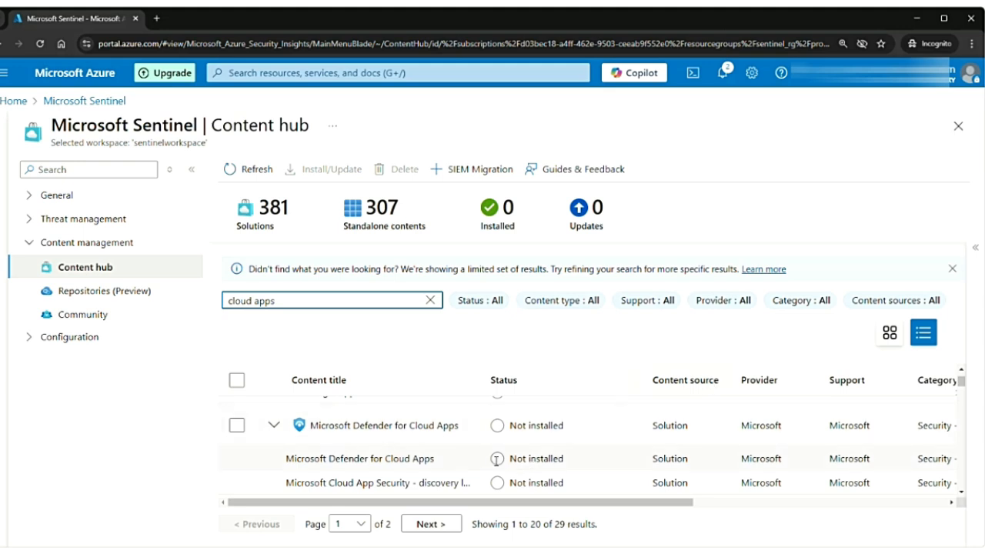
Install the Microsoft Defender for Cloud Apps solution from the search results and dismiss the notifications pane
{"action": "left_click_drag", "start_coordinate": [519, 504], "coordinate": [755, 516]}
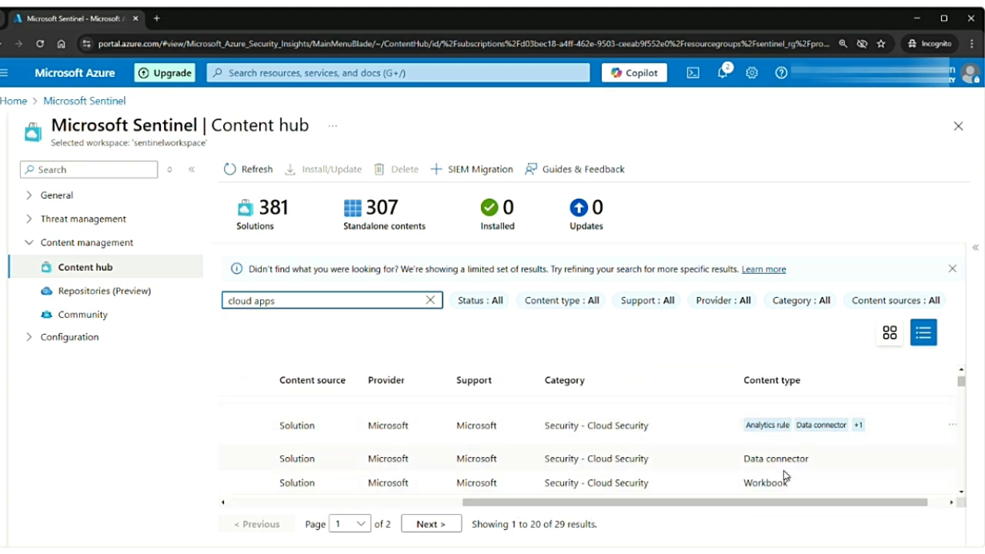
{"action": "scroll", "coordinate": [778, 470], "scroll_direction": "down", "scroll_amount": 1}
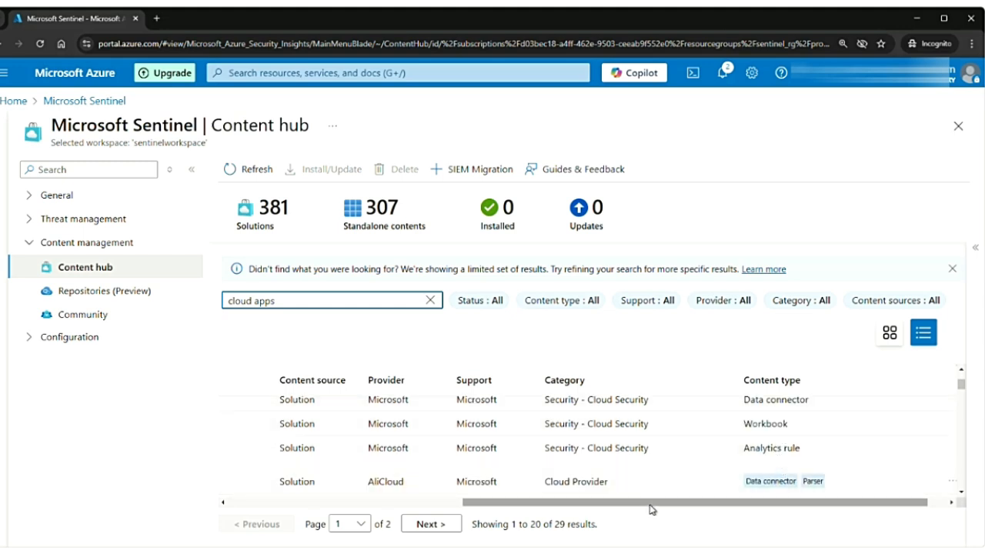
{"action": "left_click_drag", "start_coordinate": [651, 508], "coordinate": [407, 509]}
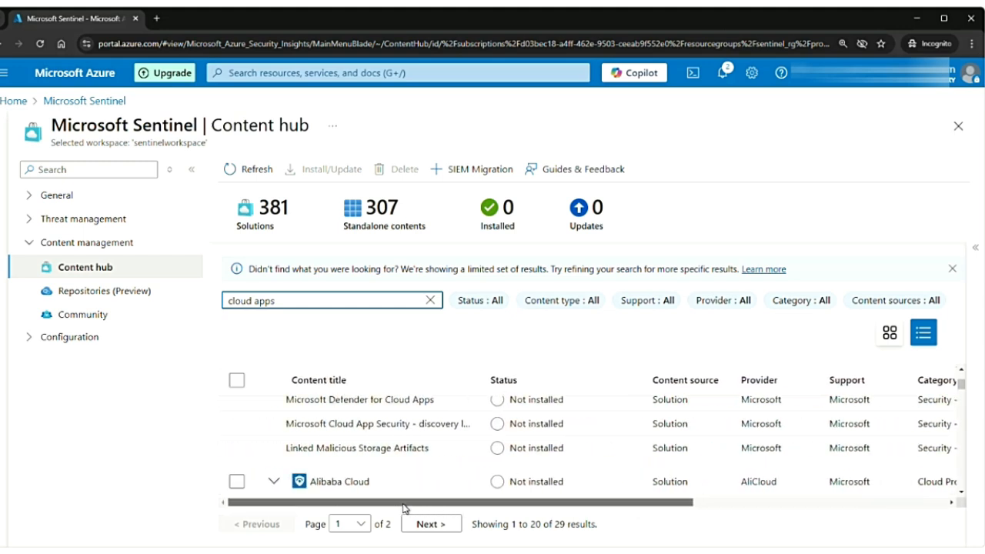
{"action": "scroll", "coordinate": [389, 470], "scroll_direction": "up", "scroll_amount": 1}
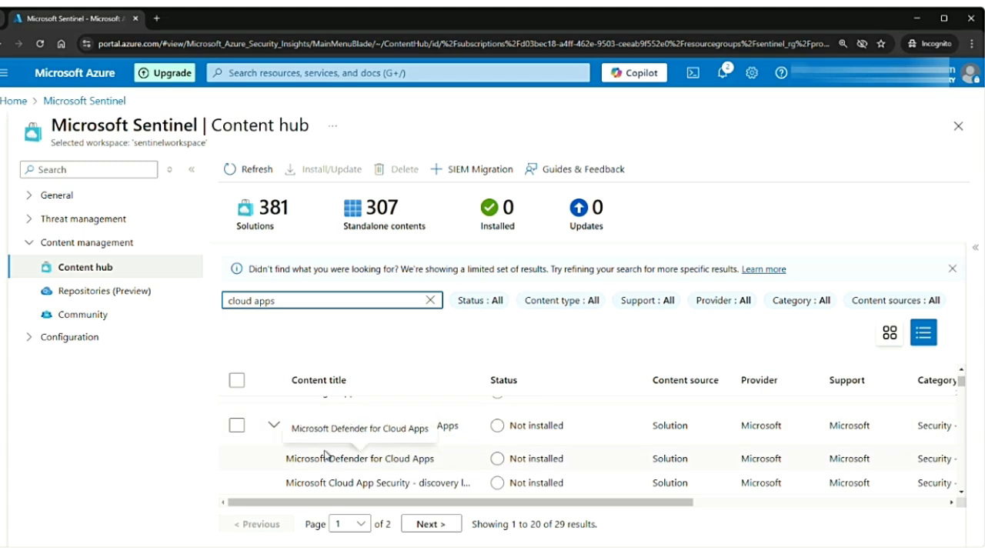
{"action": "left_click", "coordinate": [237, 424]}
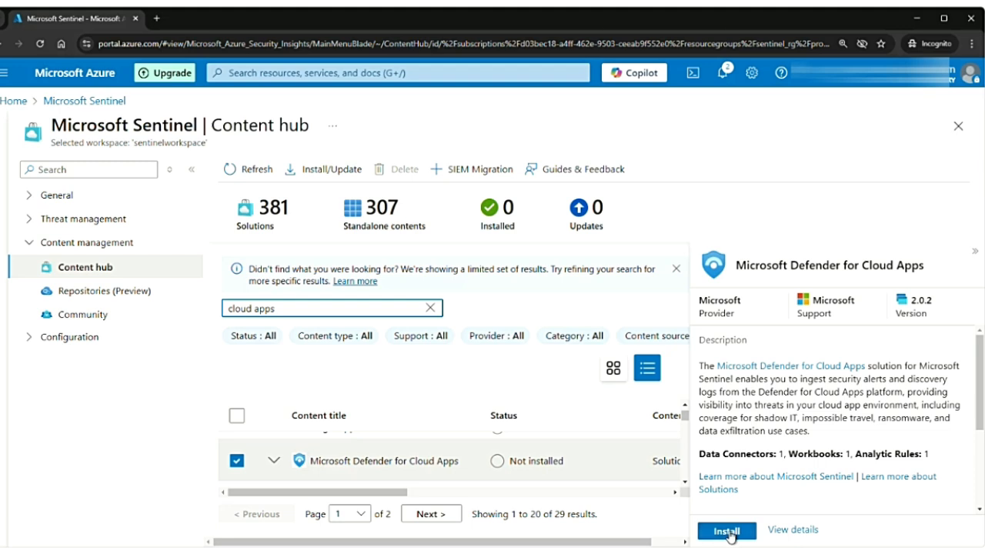
{"action": "left_click", "coordinate": [727, 531]}
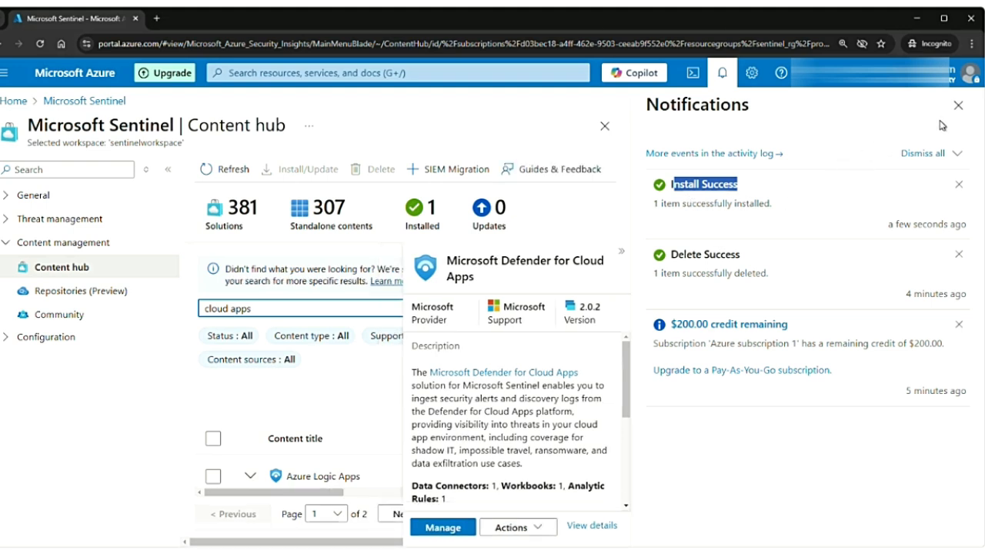
{"action": "left_click", "coordinate": [957, 106]}
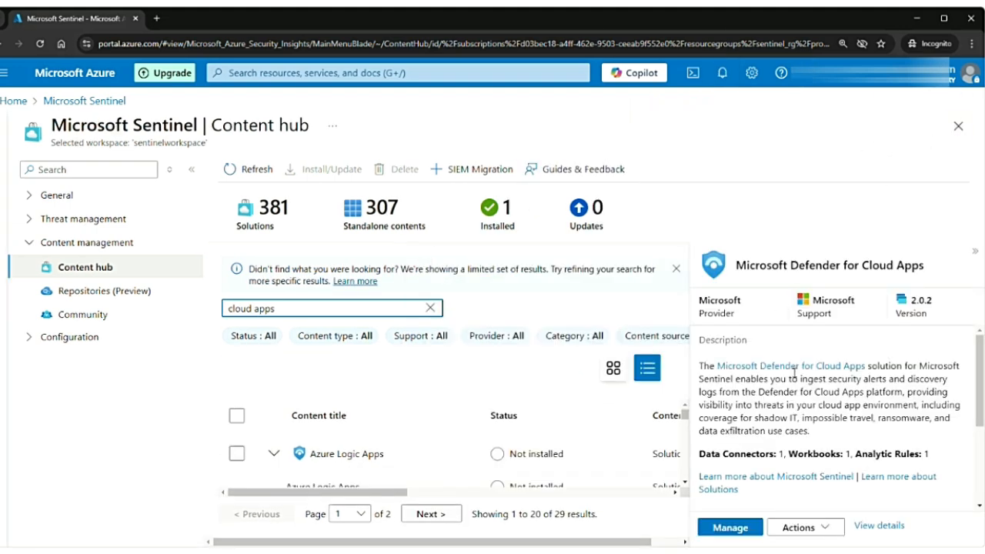
Collapse the solution details and filter the content list to show only the Installed status
{"action": "left_click", "coordinate": [973, 258]}
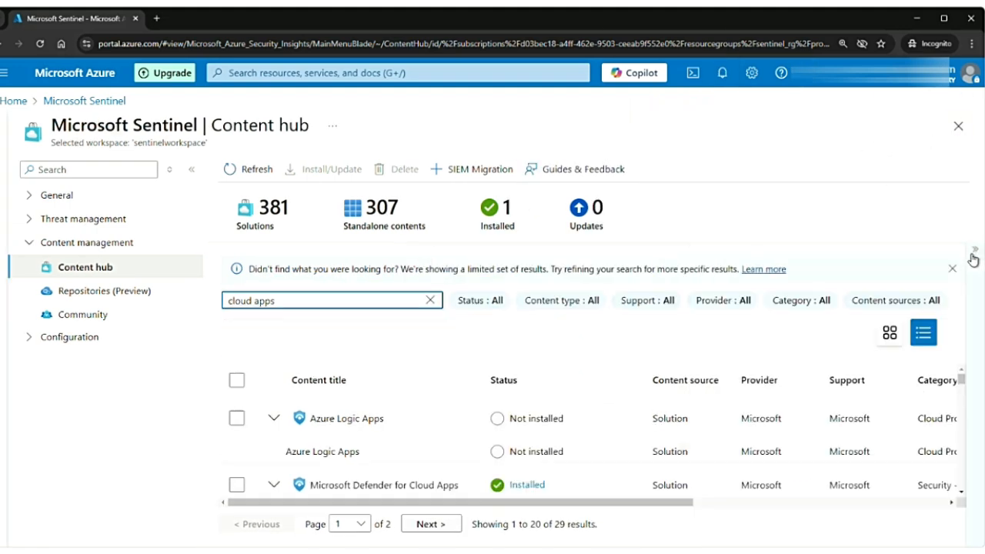
{"action": "left_click", "coordinate": [474, 302]}
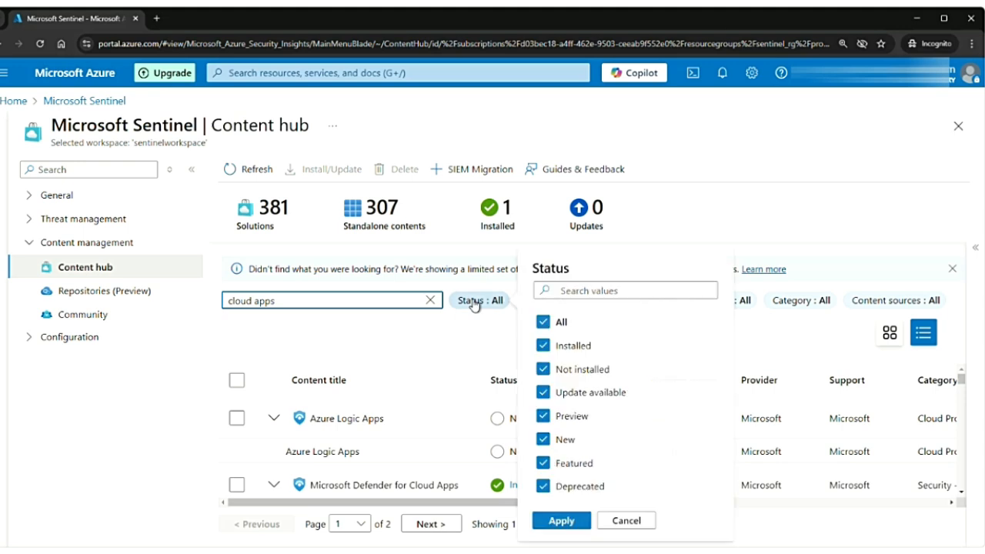
{"action": "left_click", "coordinate": [545, 323]}
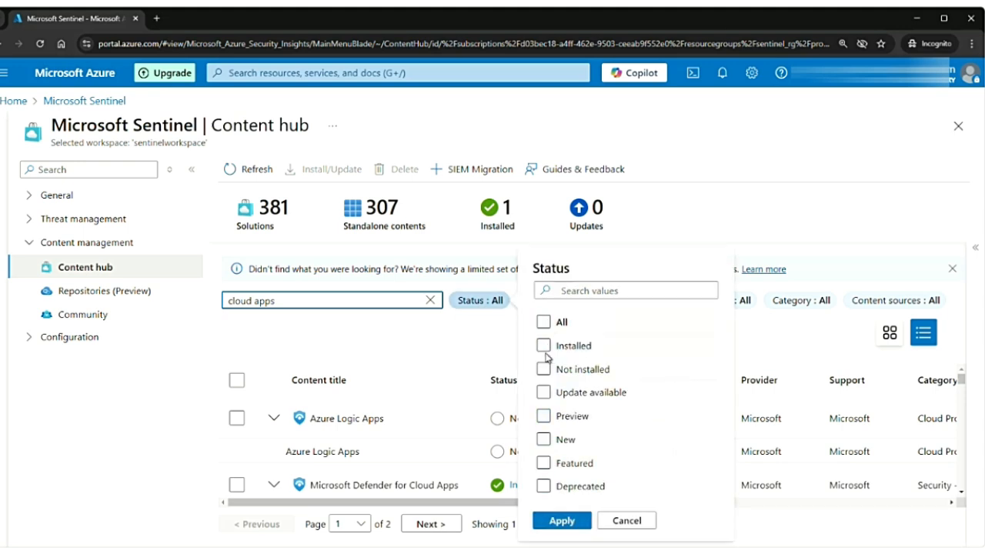
{"action": "left_click", "coordinate": [546, 346]}
{"action": "left_click", "coordinate": [562, 521]}
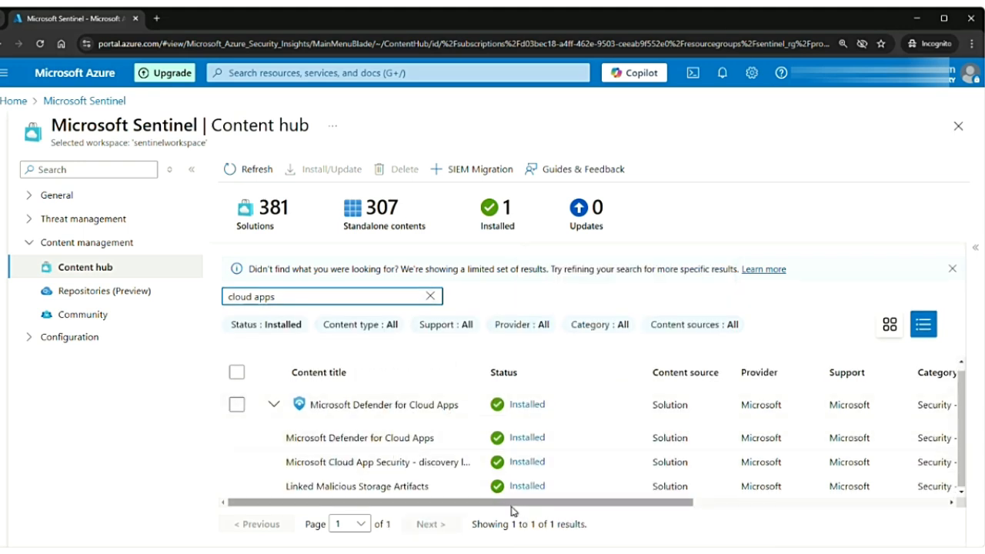
Open the connector page of the Microsoft Defender for Cloud Apps data connector within the installed solution
{"action": "left_click_drag", "start_coordinate": [511, 504], "coordinate": [799, 511]}
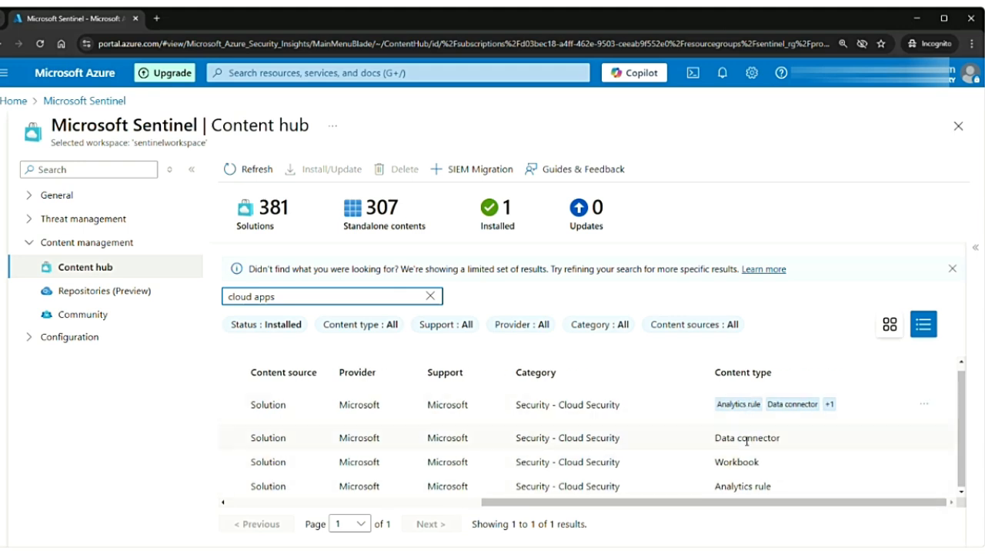
{"action": "left_click_drag", "start_coordinate": [723, 510], "coordinate": [470, 508]}
{"action": "left_click", "coordinate": [391, 444]}
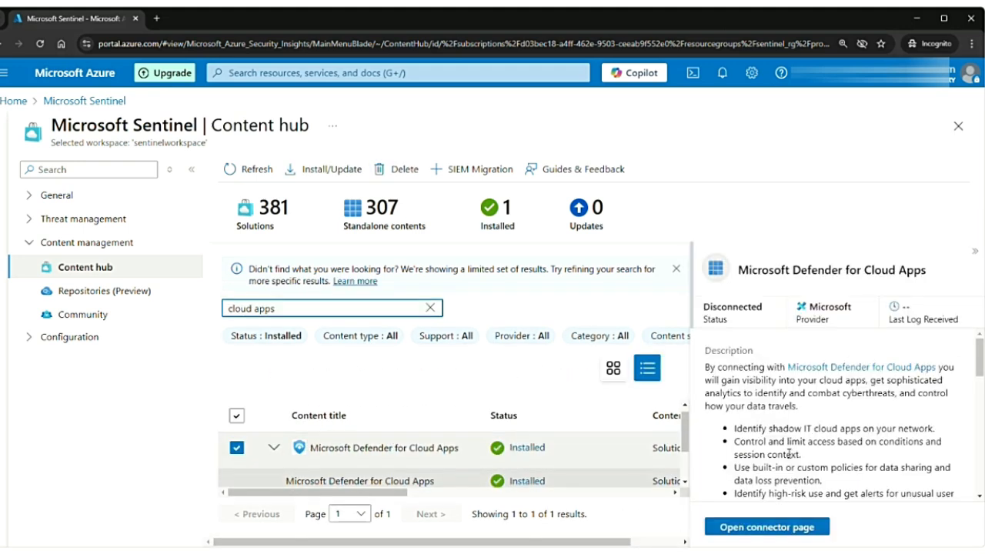
{"action": "left_click", "coordinate": [766, 528]}
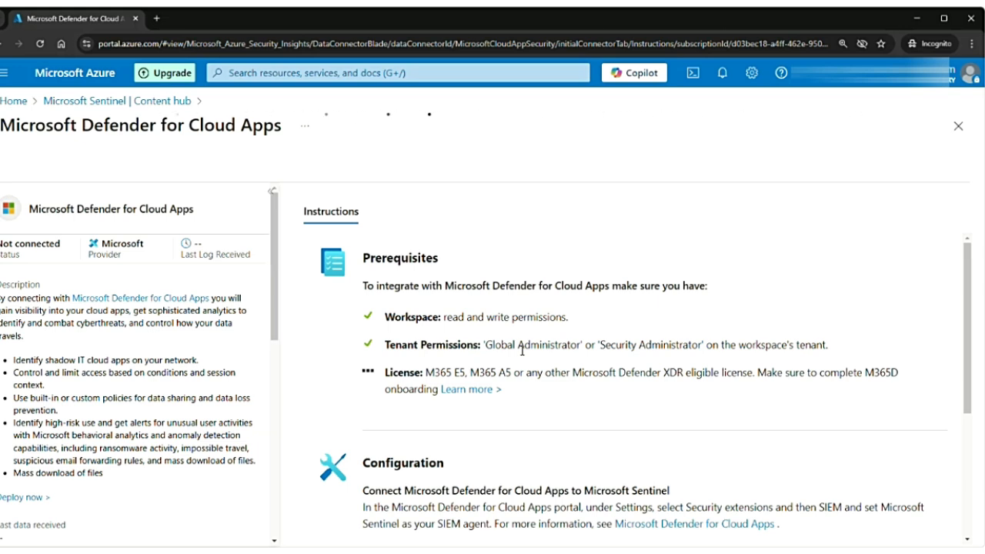
Review the connector's workspace, tenant permission and license prerequisites and its configuration options for alerts and Cloud Discovery Logs
{"action": "left_click_drag", "start_coordinate": [385, 317], "coordinate": [522, 320]}
{"action": "double_click", "coordinate": [411, 318]}
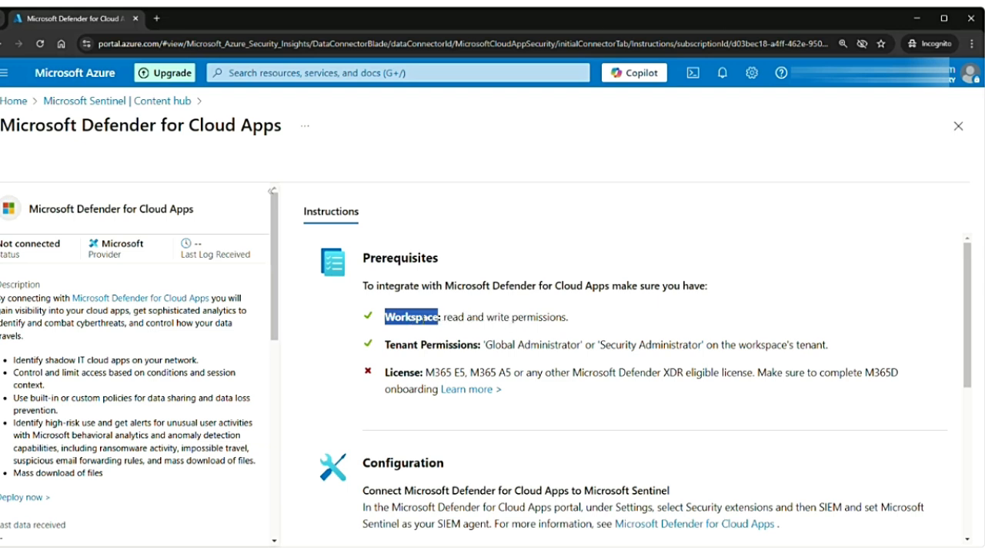
{"action": "left_click_drag", "start_coordinate": [445, 318], "coordinate": [584, 325]}
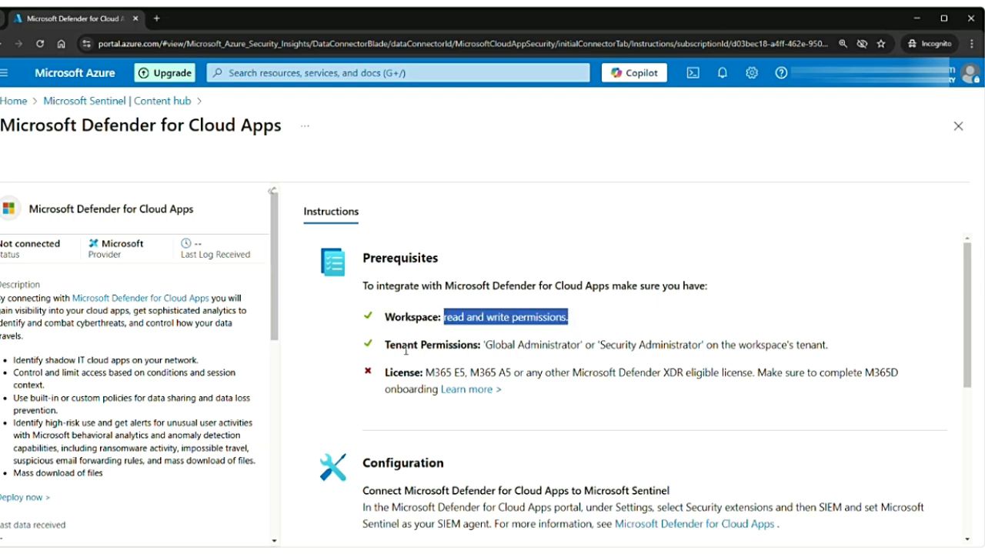
{"action": "left_click_drag", "start_coordinate": [387, 346], "coordinate": [703, 348]}
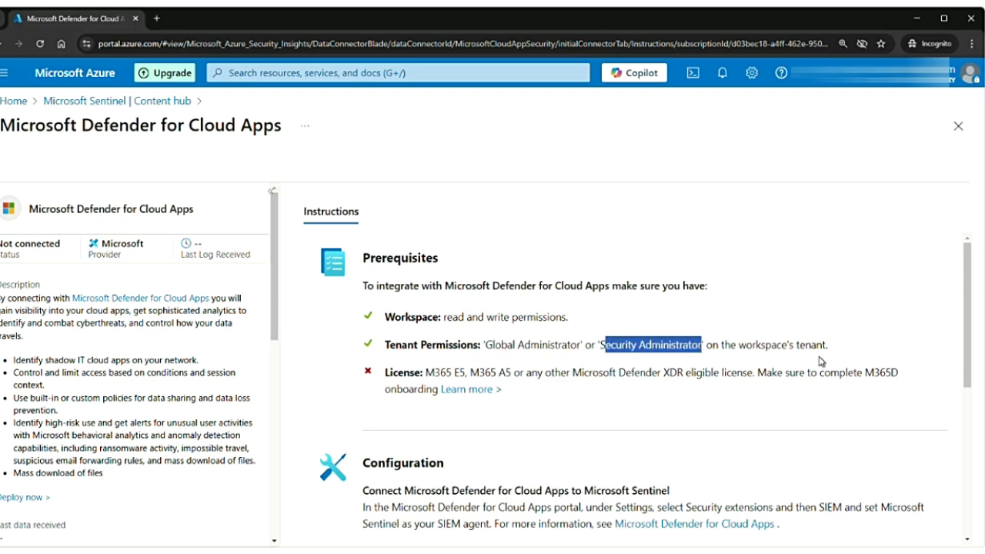
{"action": "left_click_drag", "start_coordinate": [385, 373], "coordinate": [511, 372]}
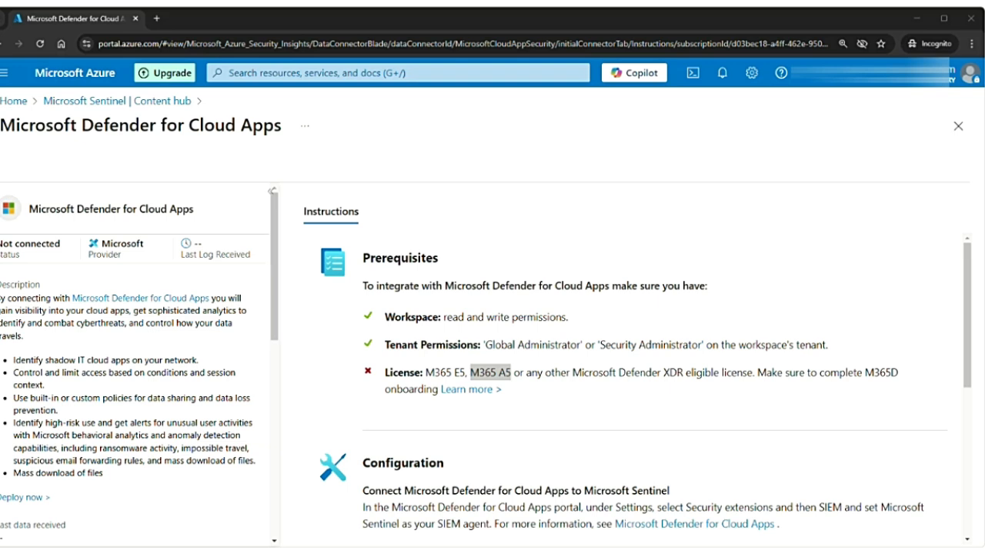
{"action": "scroll", "coordinate": [586, 322], "scroll_direction": "down", "scroll_amount": 2}
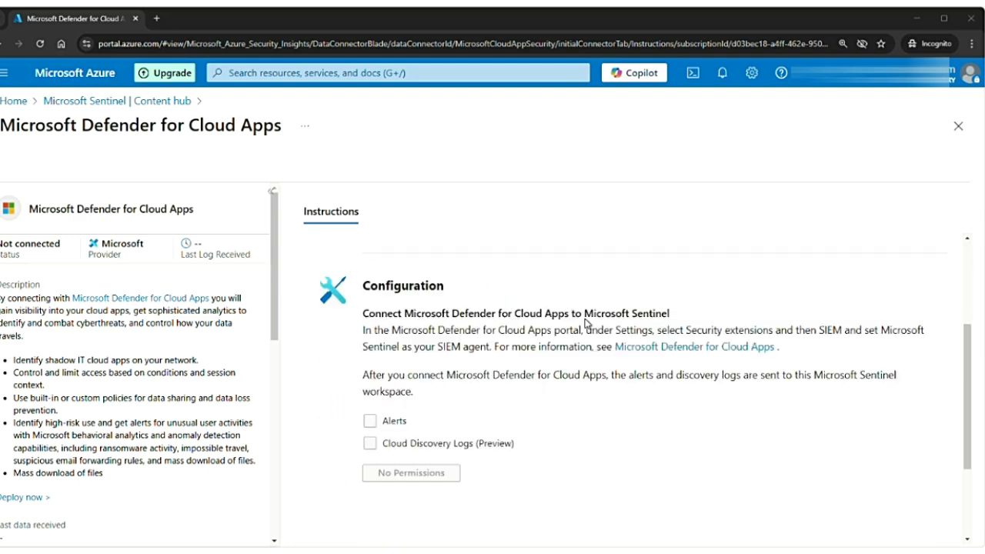
{"action": "left_click_drag", "start_coordinate": [358, 284], "coordinate": [464, 297]}
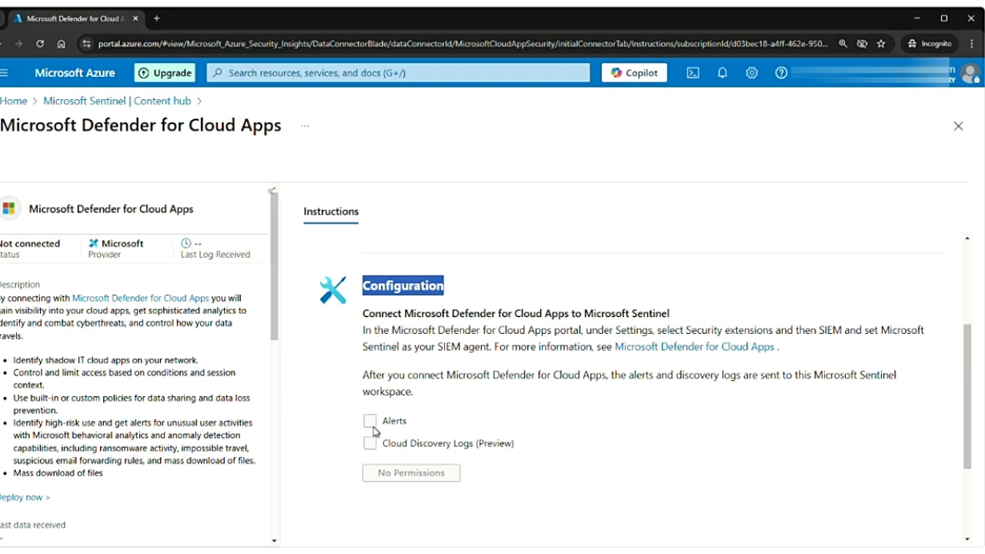
{"action": "scroll", "coordinate": [374, 432], "scroll_direction": "up", "scroll_amount": 3}
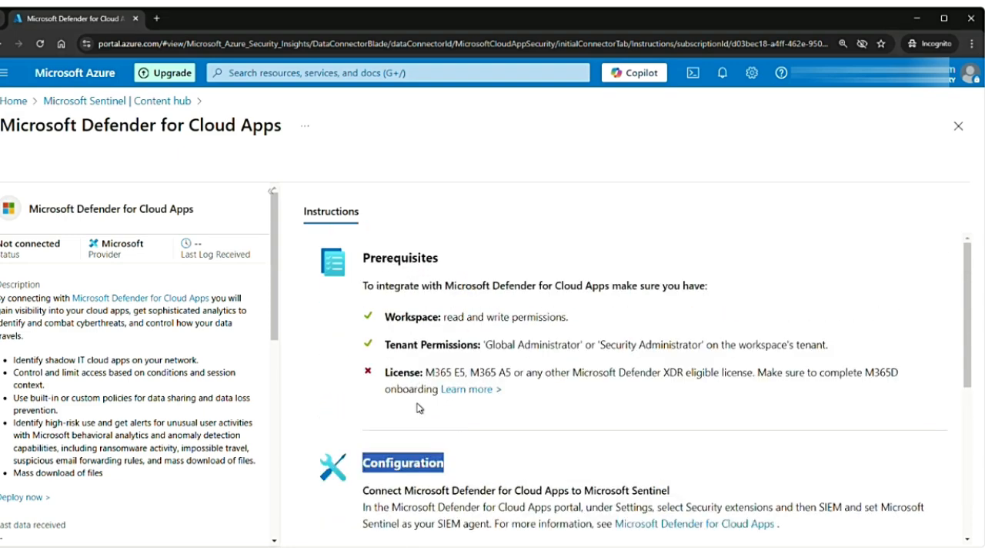
{"action": "scroll", "coordinate": [416, 408], "scroll_direction": "down", "scroll_amount": 4}
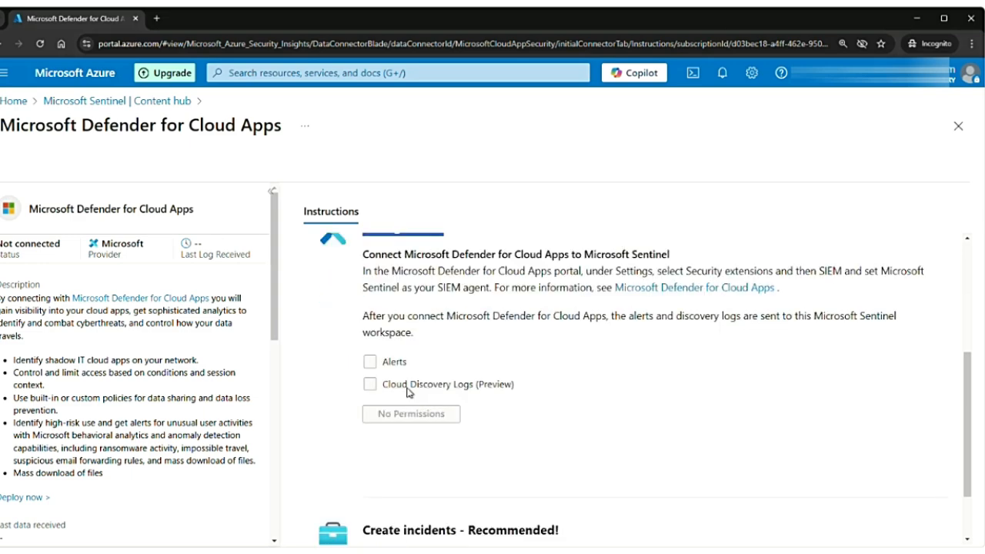